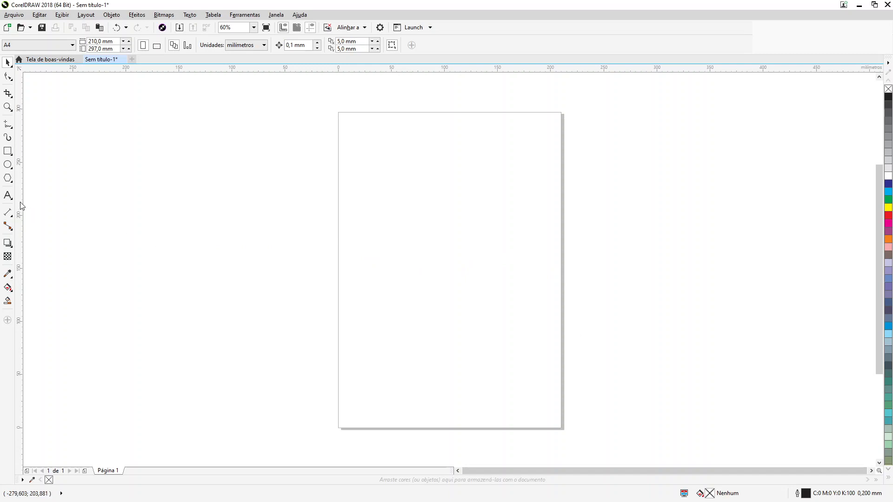
# Add artistic text reading "Exemplo / com / Texto" on three lines in the upper part of the page
pyautogui.click(8, 196)
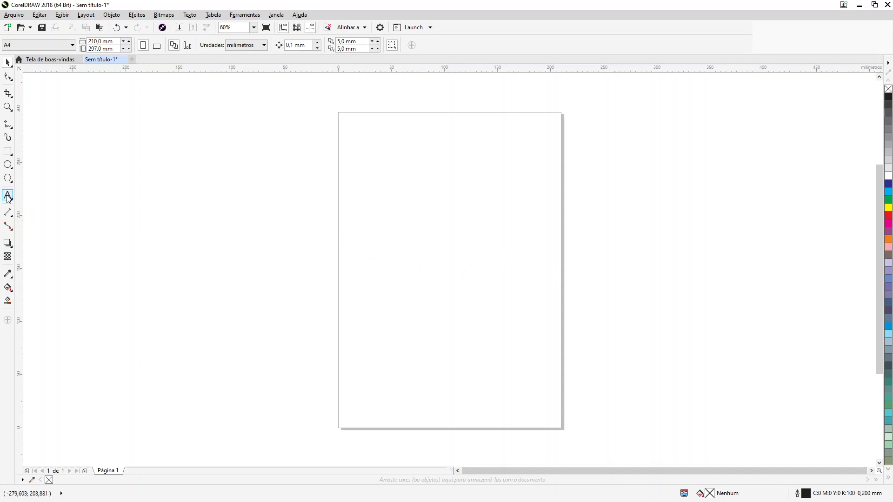
pyautogui.click(409, 162)
pyautogui.write('Exemplo ')
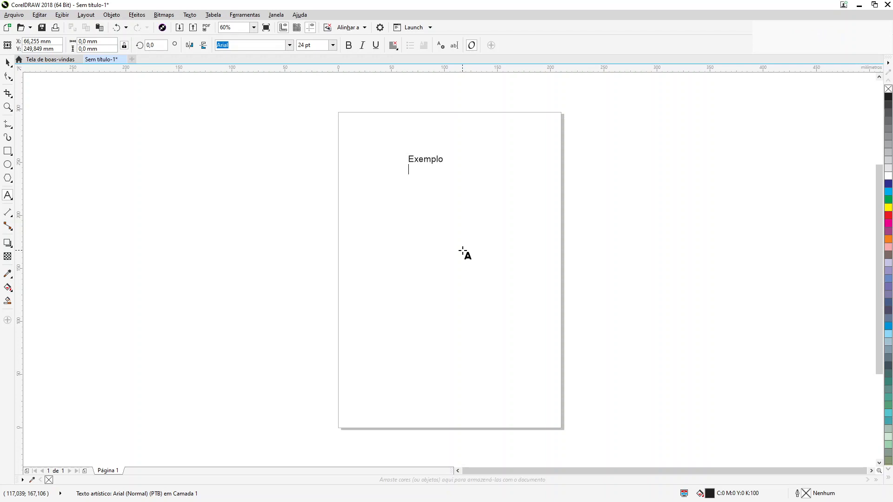
pyautogui.write('com ')
pyautogui.write('Tex')
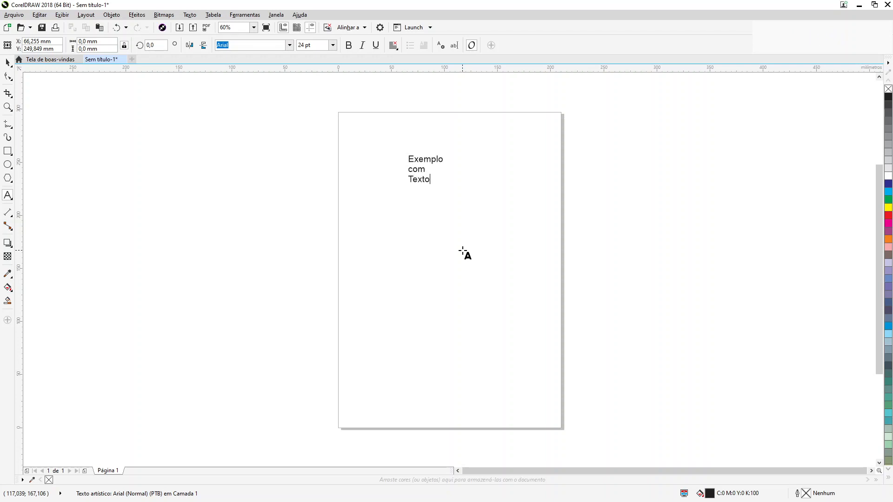
pyautogui.write('to')
# Enlarge the text to about 58 pt and move it near the page's left edge
pyautogui.click(8, 62)
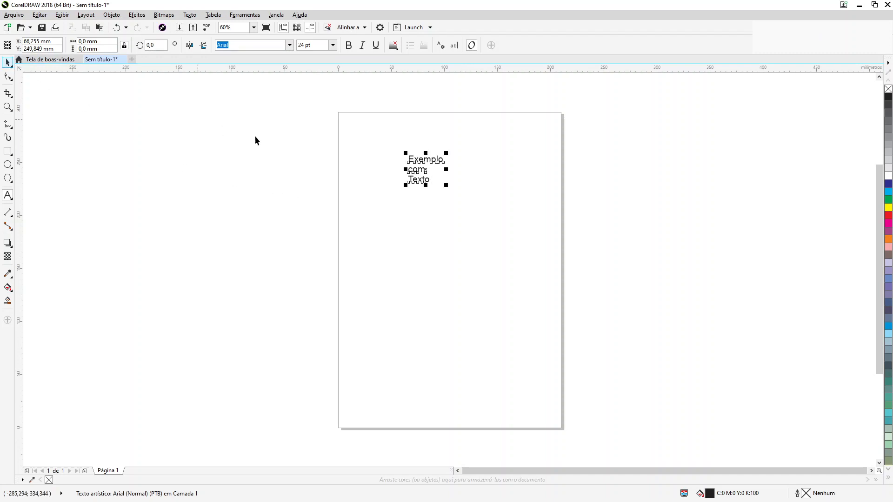
pyautogui.moveTo(446, 185); pyautogui.dragTo(495, 225)
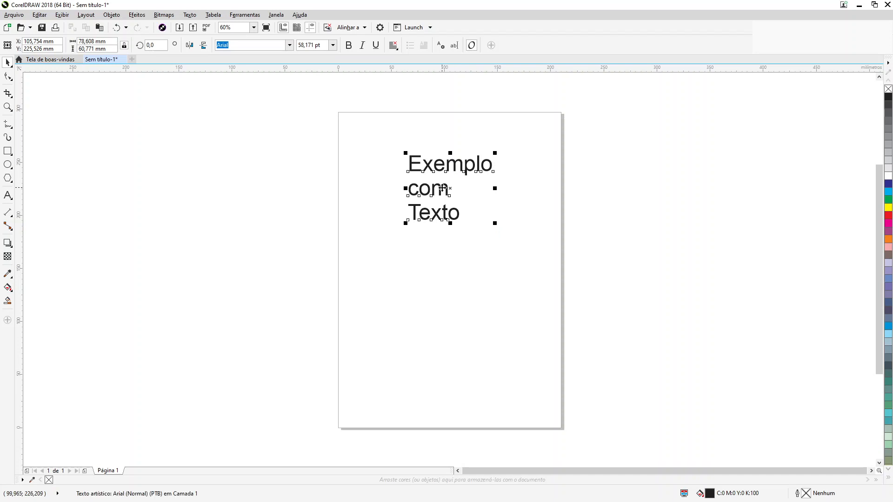
pyautogui.moveTo(442, 188); pyautogui.dragTo(396, 198)
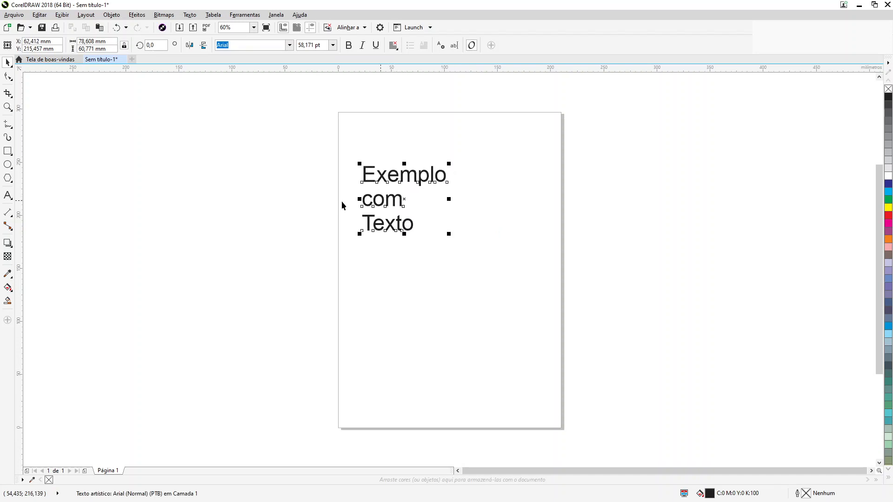
# Draw a rectangle about 38 by 33 mm to the right of the text, leaving it deselected
pyautogui.click(7, 152)
pyautogui.moveTo(480, 184); pyautogui.dragTo(521, 220)
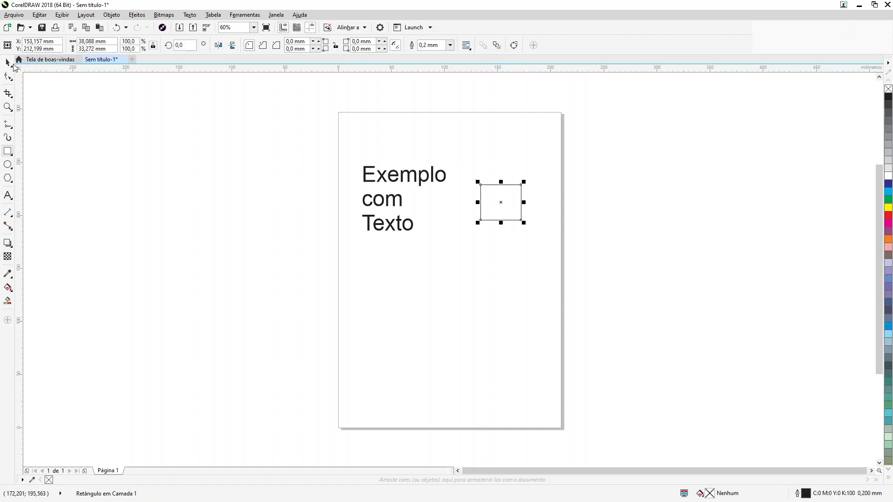
pyautogui.click(7, 62)
pyautogui.click(252, 142)
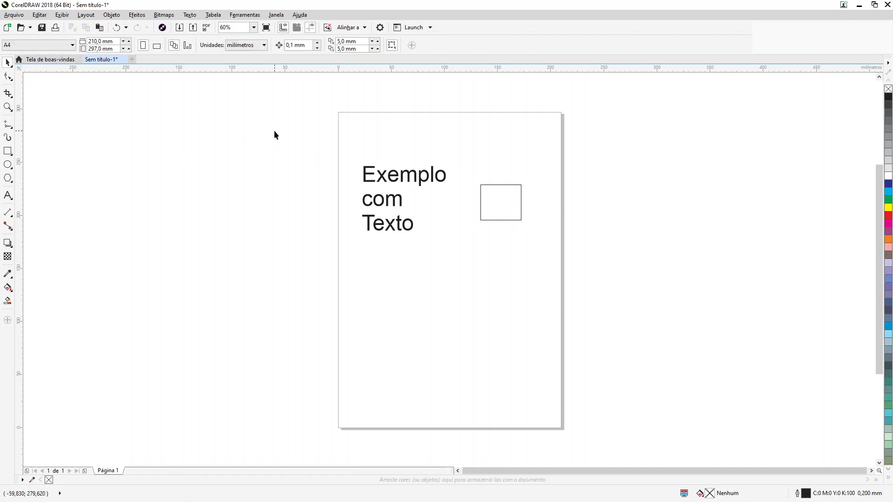
# Select the text and rectangle together and display the Align and Distribute (Alinhar e distribuir) options
pyautogui.press('z')
pyautogui.moveTo(315, 143); pyautogui.dragTo(592, 276)
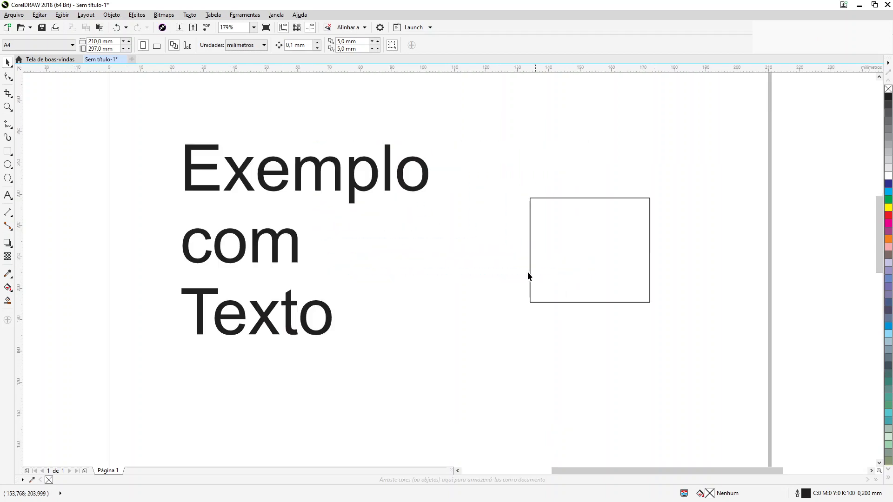
pyautogui.moveTo(161, 96); pyautogui.dragTo(680, 384)
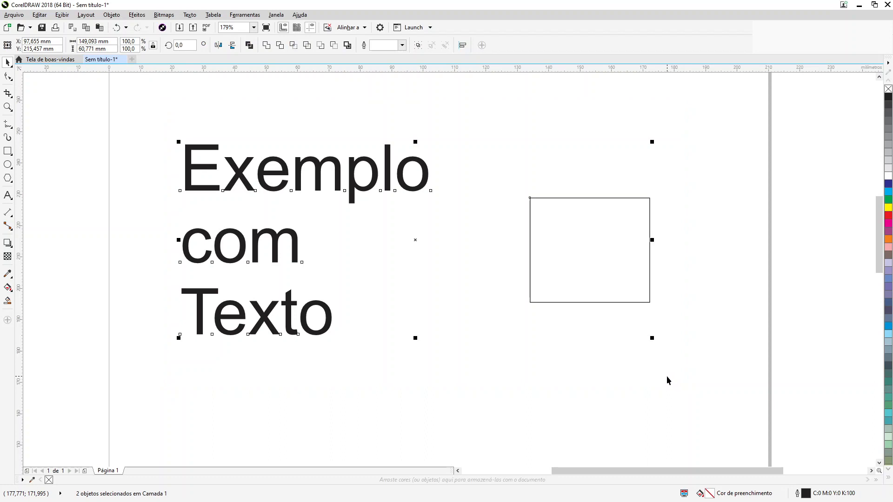
pyautogui.click(278, 15)
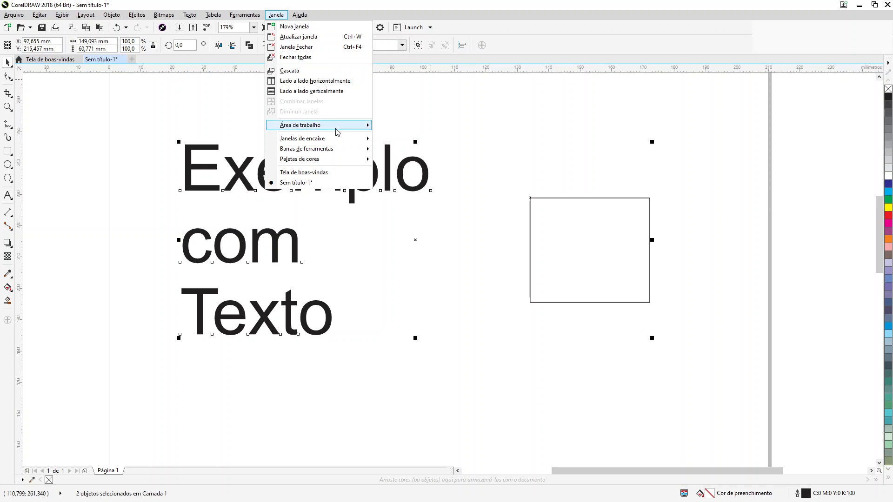
pyautogui.moveTo(348, 143)
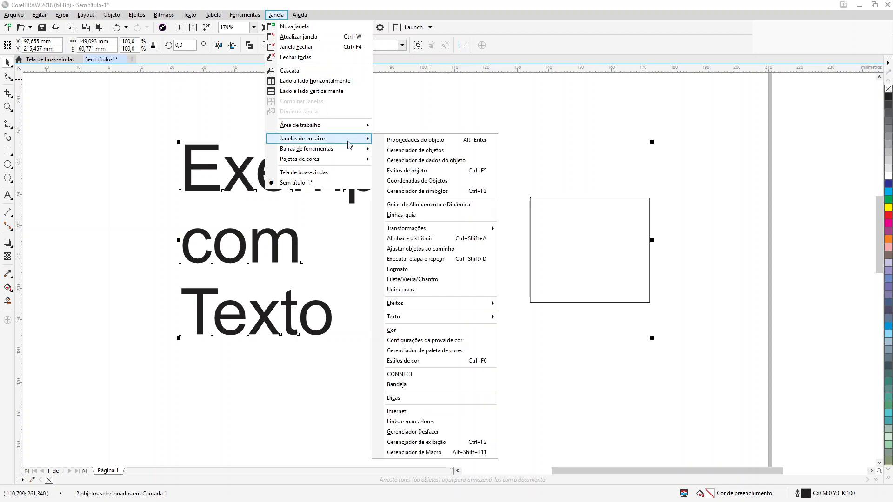
pyautogui.click(470, 242)
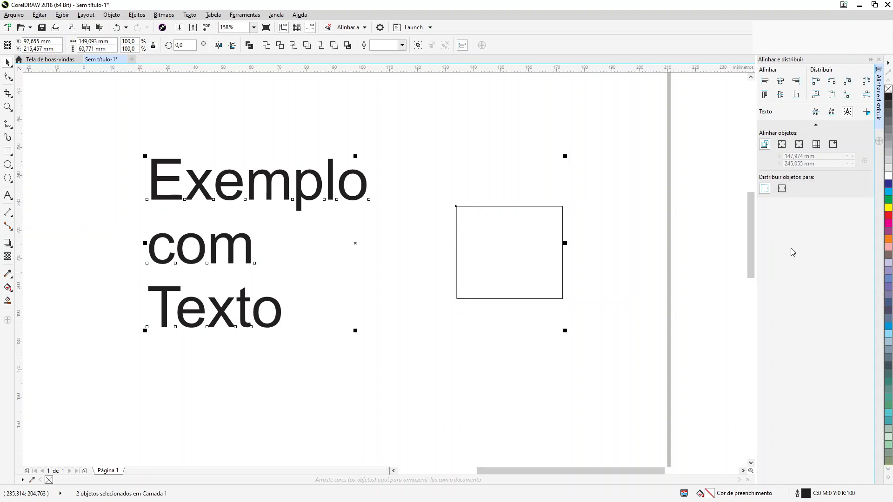
# Align the rectangle to the text's bounding box by bottom edge, top edge, and finally vertical center
pyautogui.click(796, 95)
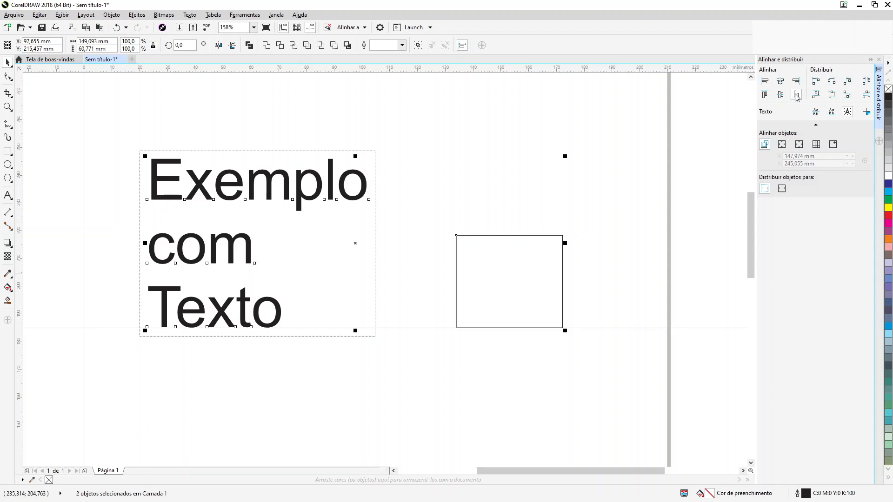
pyautogui.click(768, 98)
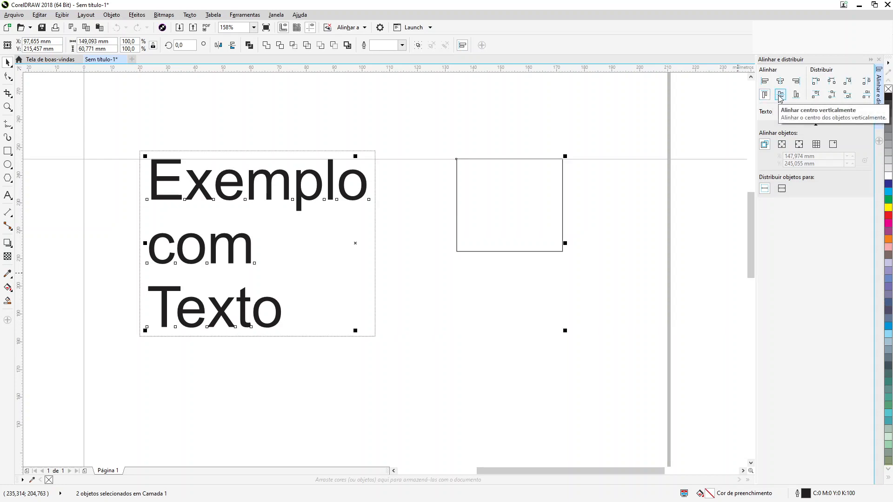
pyautogui.click(780, 95)
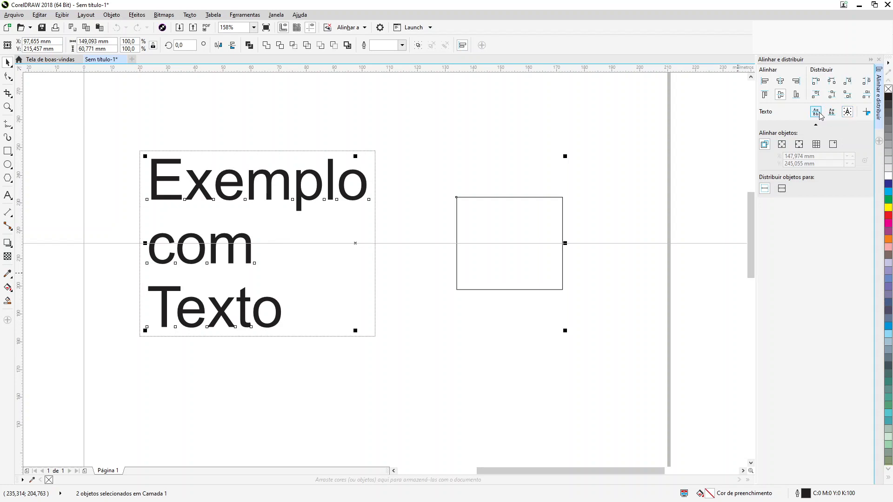
pyautogui.click(848, 112)
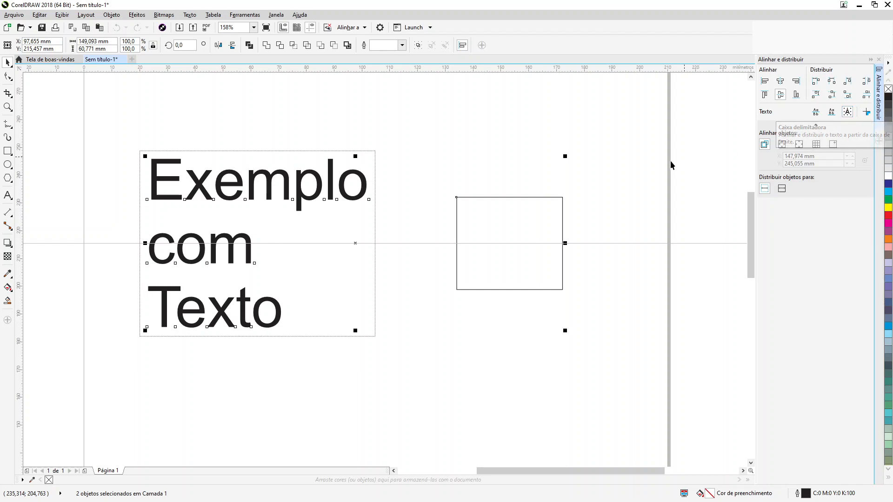
# Reselect both objects and align the rectangle's top, bottom, and finally center to the text's first-line baseline
pyautogui.click(616, 180)
pyautogui.click(286, 191)
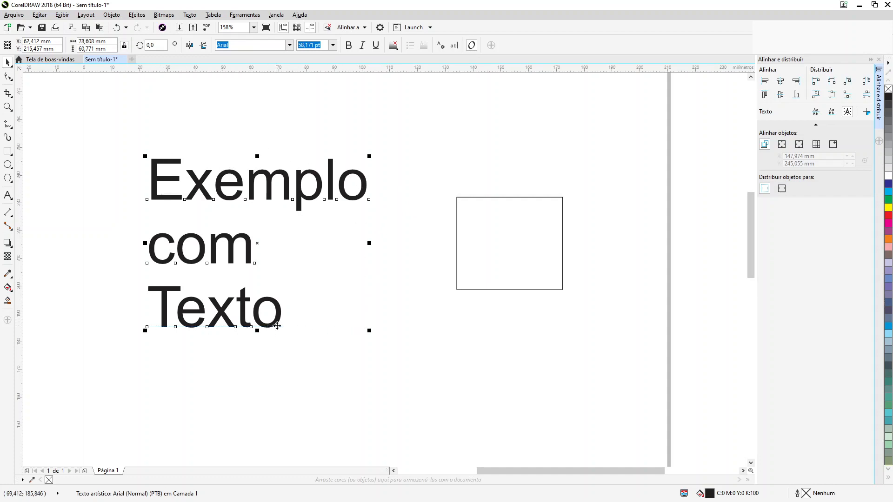
pyautogui.moveTo(120, 126); pyautogui.dragTo(604, 384)
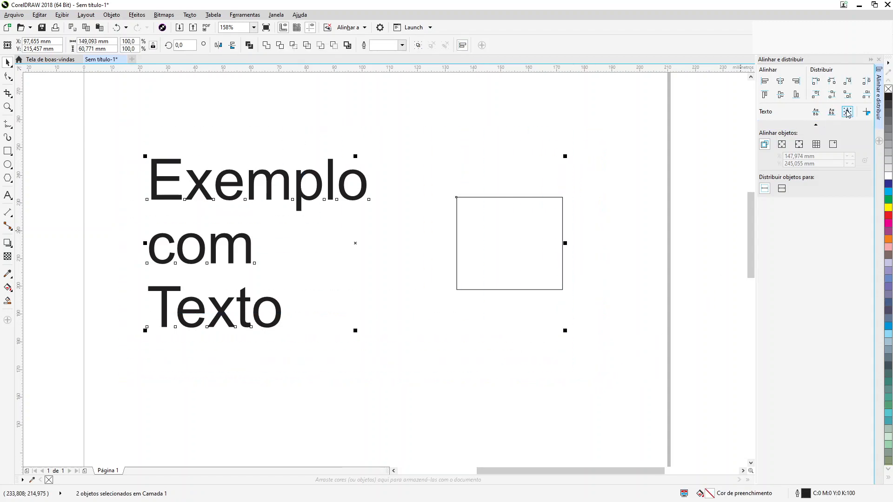
pyautogui.click(817, 115)
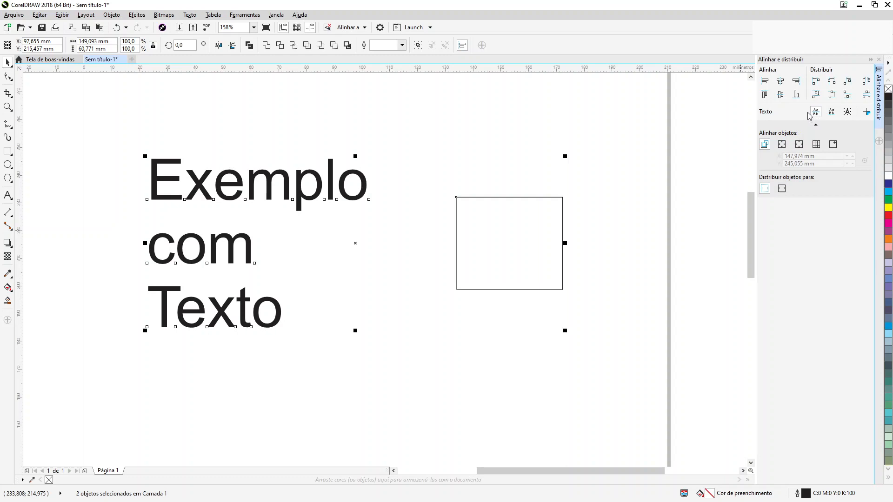
pyautogui.click(765, 95)
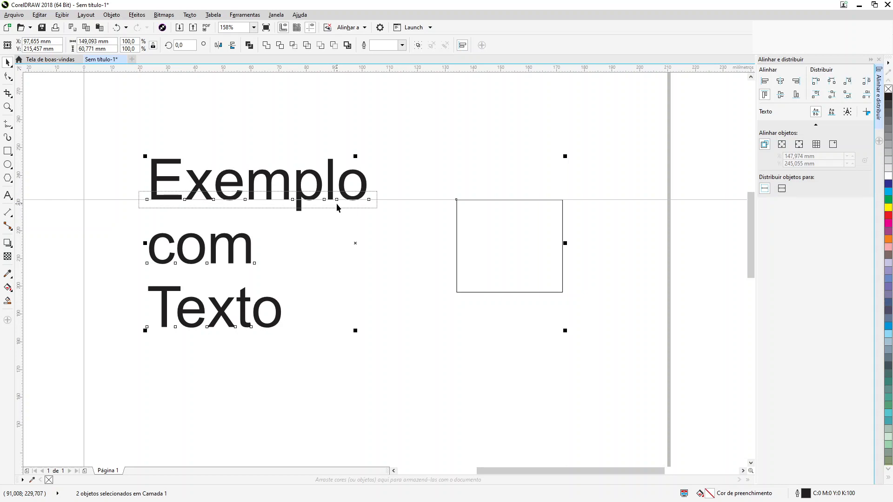
pyautogui.click(798, 96)
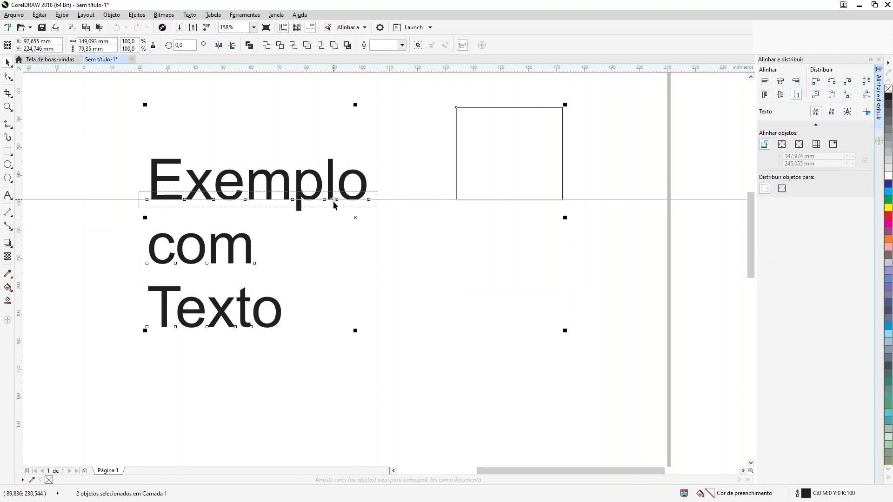
pyautogui.click(779, 95)
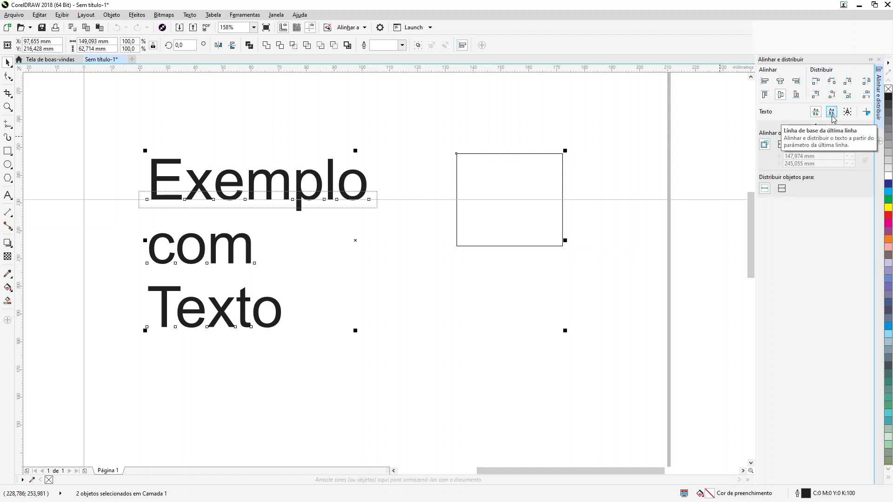
# Align the rectangle to the last-line baseline by center, bottom and top, finishing with top alignment to the text's bounding box
pyautogui.click(832, 115)
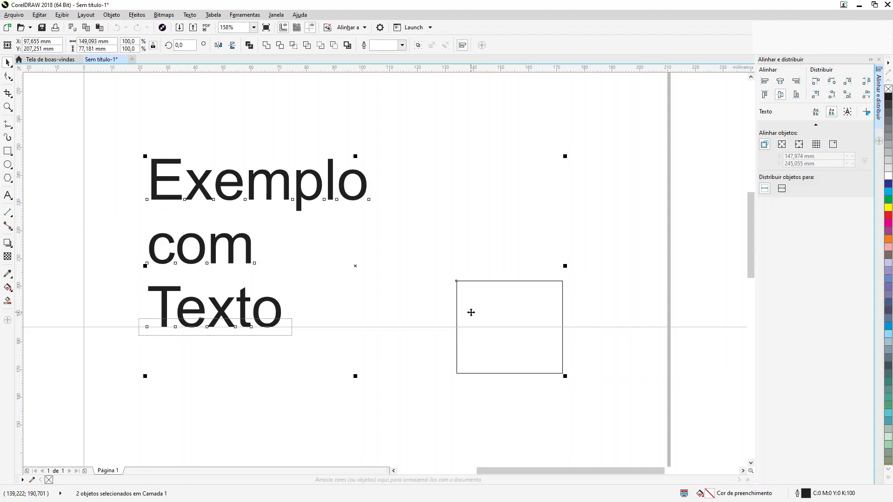
pyautogui.click(797, 95)
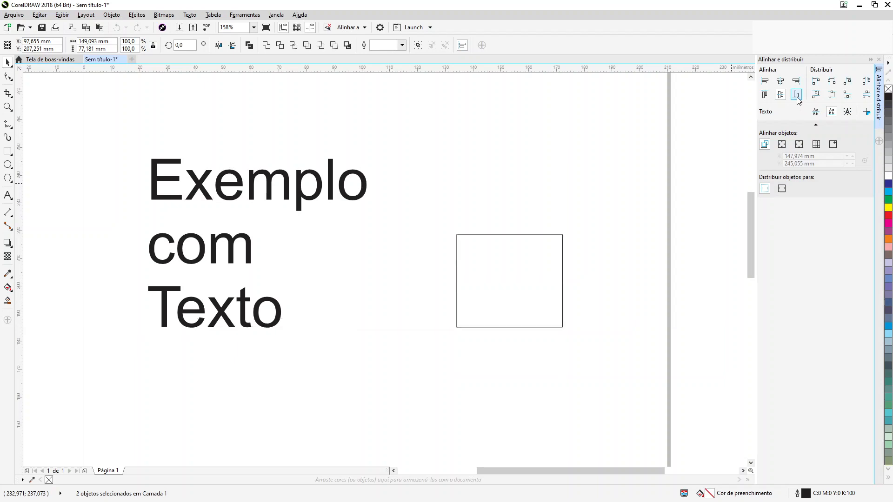
pyautogui.click(765, 95)
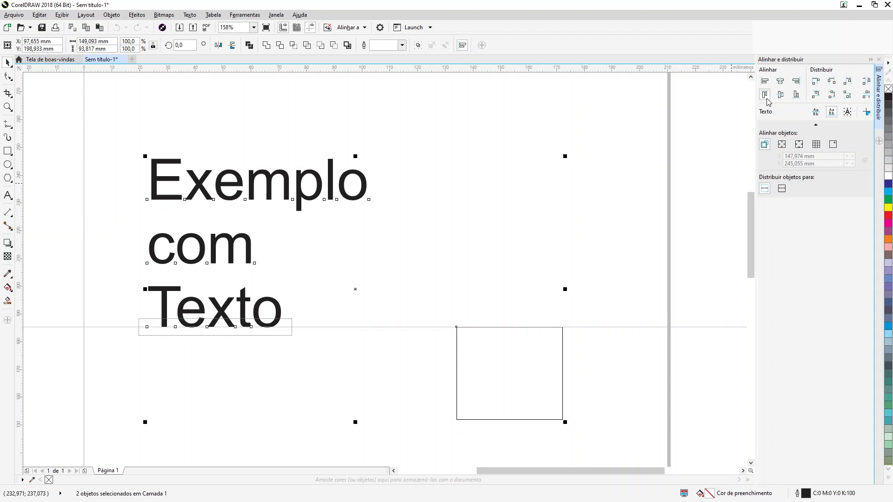
pyautogui.click(848, 114)
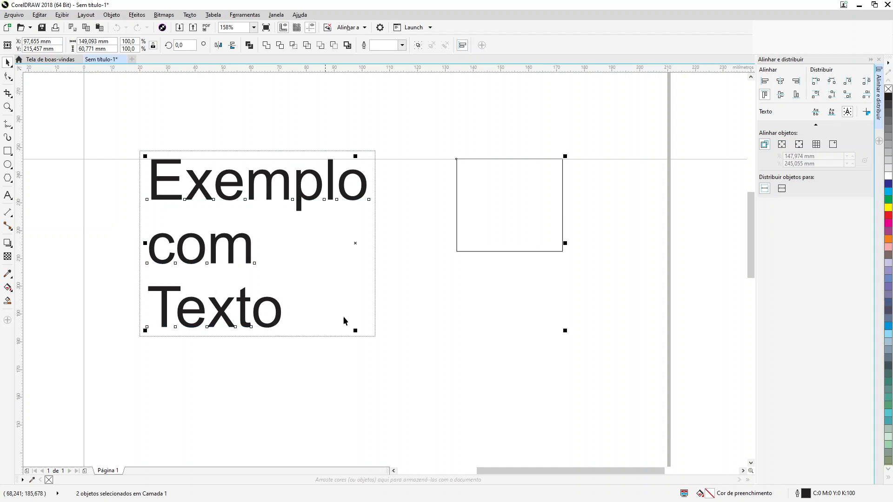
pyautogui.click(392, 313)
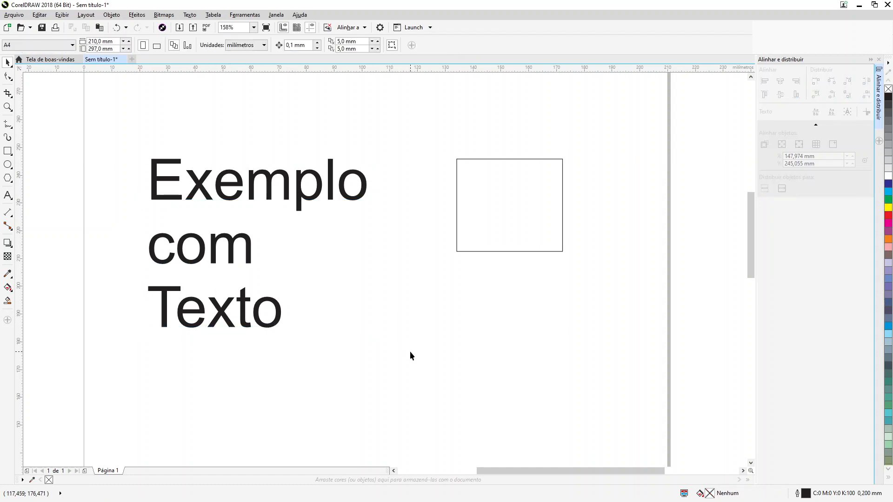
# Move the text toward the top of the page and place the rectangle below it, with a copy near the page bottom
pyautogui.press('shift')
pyautogui.hotkey('shift', 'F4')
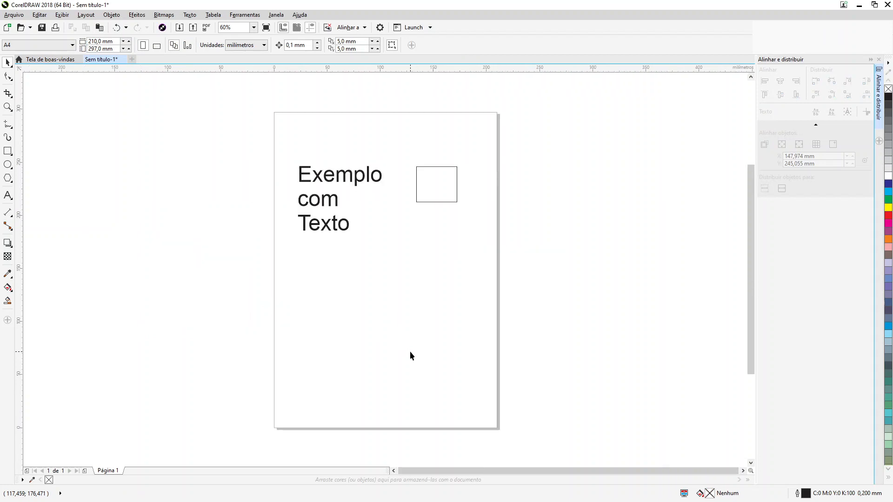
pyautogui.click(326, 201)
pyautogui.moveTo(326, 201); pyautogui.dragTo(335, 171)
pyautogui.moveTo(439, 195); pyautogui.dragTo(387, 382)
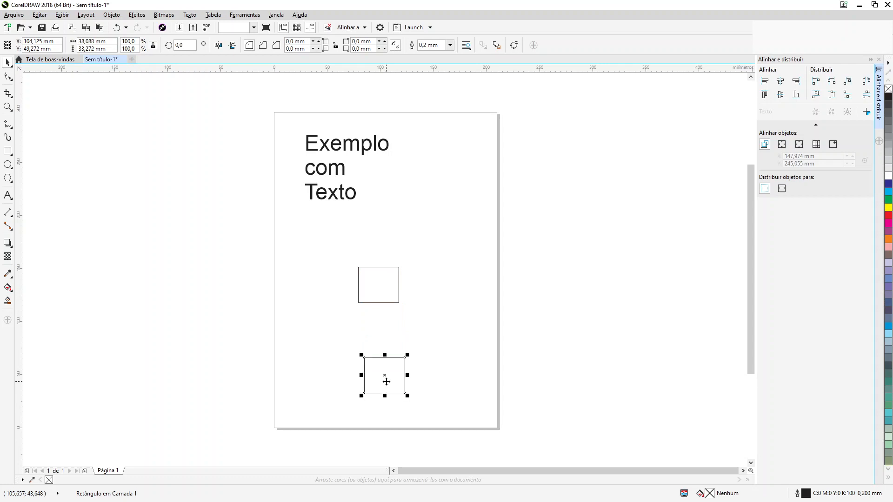
# Align both rectangles to the left edge of the text
pyautogui.keyDown('shift'); pyautogui.click(393, 303); pyautogui.keyUp('shift')
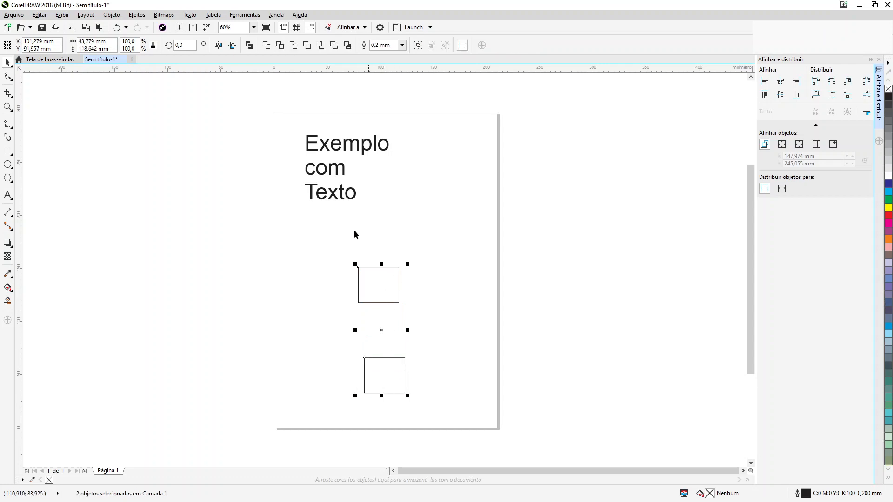
pyautogui.keyDown('shift'); pyautogui.click(319, 197); pyautogui.keyUp('shift')
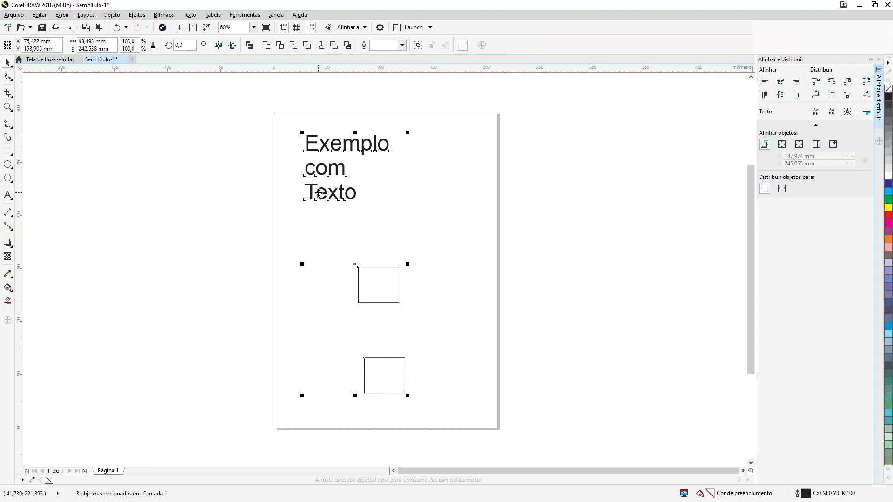
pyautogui.press('l')
pyautogui.click(416, 224)
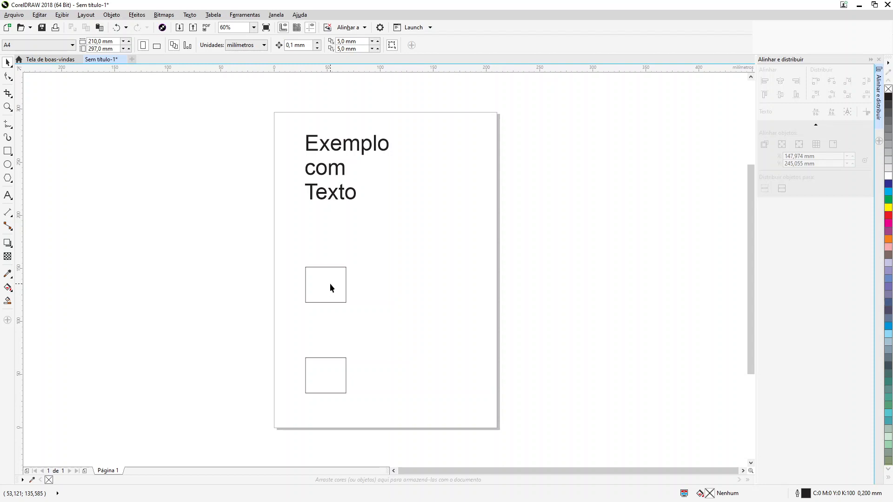
# Move the middle rectangle up toward the text and distribute all three objects vertically with equal spacing, using the text's bounding box
pyautogui.moveTo(330, 284); pyautogui.dragTo(331, 248)
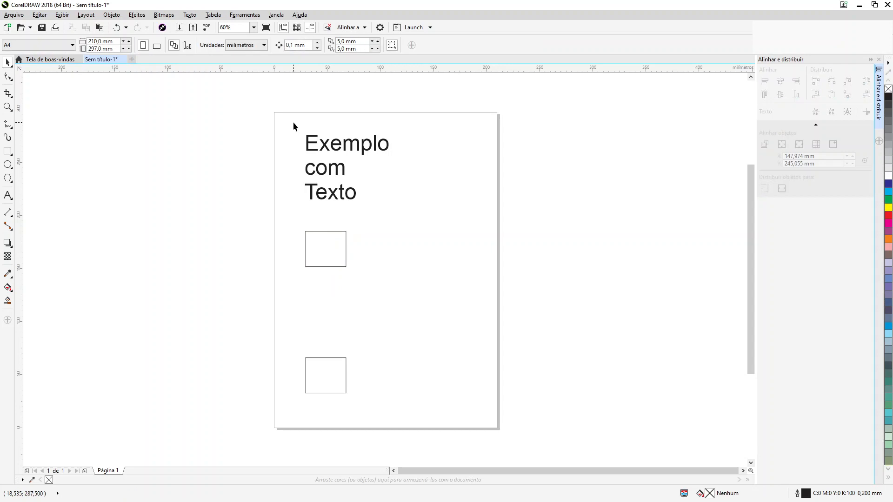
pyautogui.moveTo(293, 122); pyautogui.dragTo(454, 409)
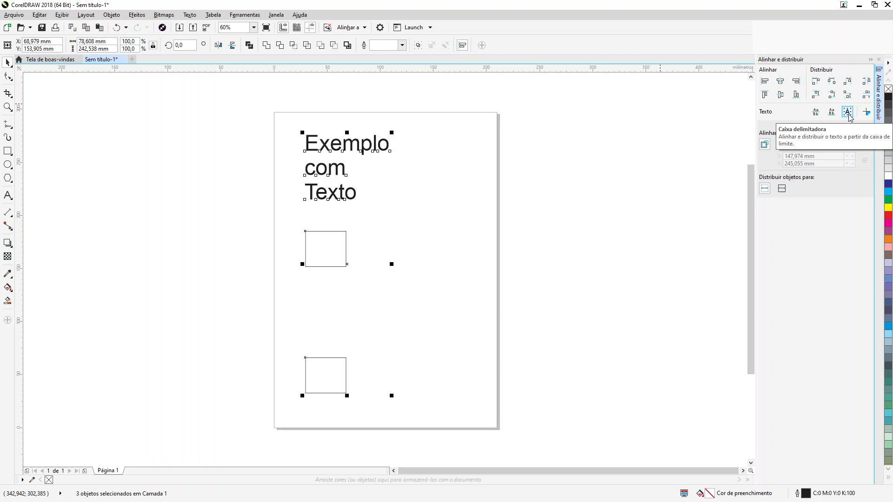
pyautogui.click(867, 96)
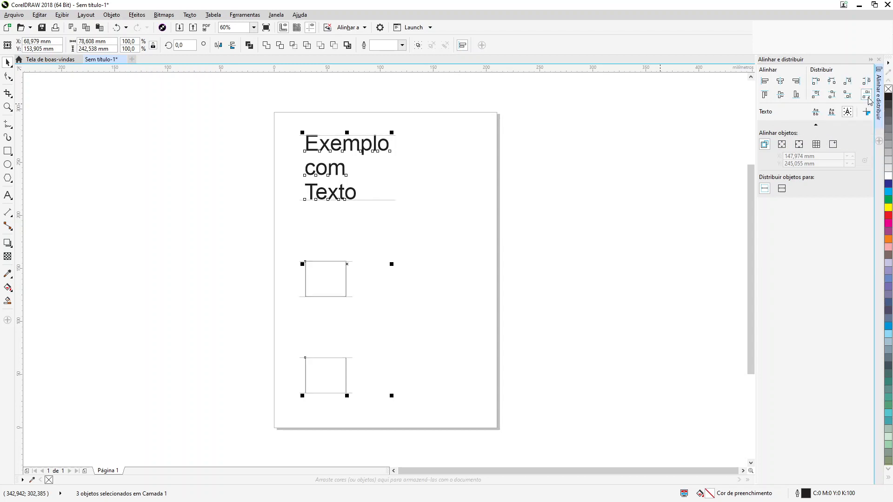
# Switch the vertical spacing distribution to the text's first-line baseline, finishing with the last-line baseline, and deselect the objects
pyautogui.click(767, 145)
pyautogui.click(816, 114)
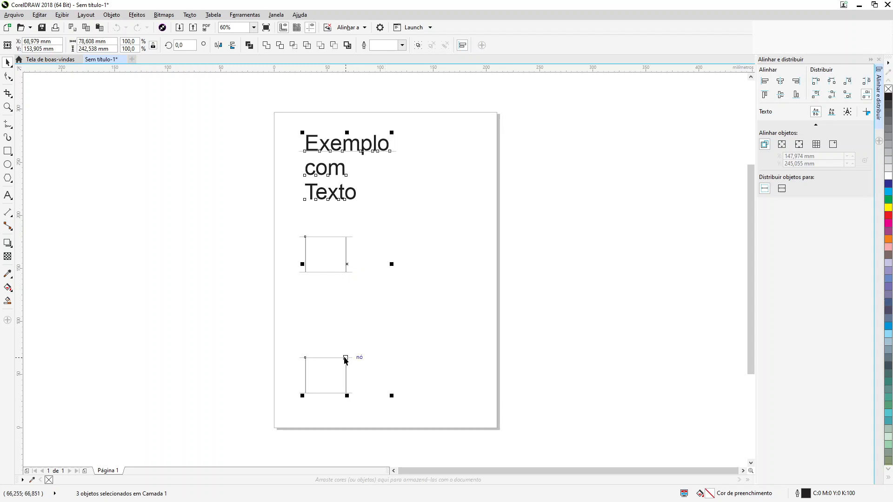
pyautogui.click(830, 113)
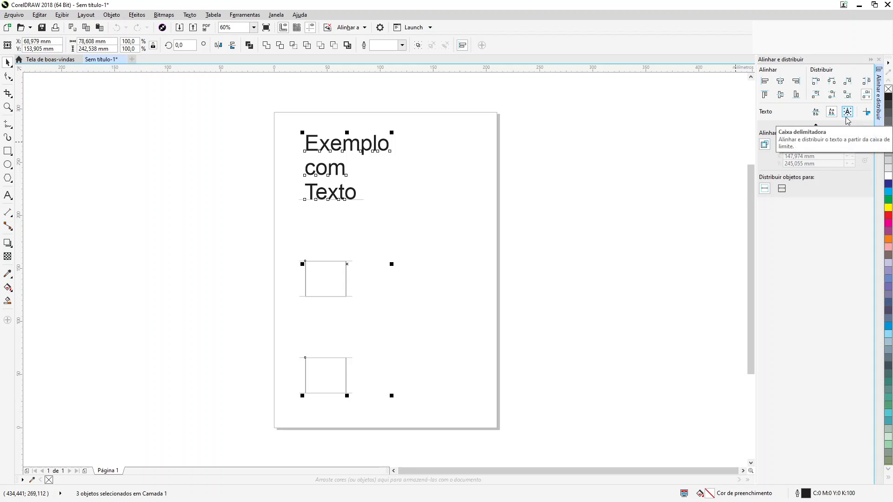
pyautogui.click(488, 203)
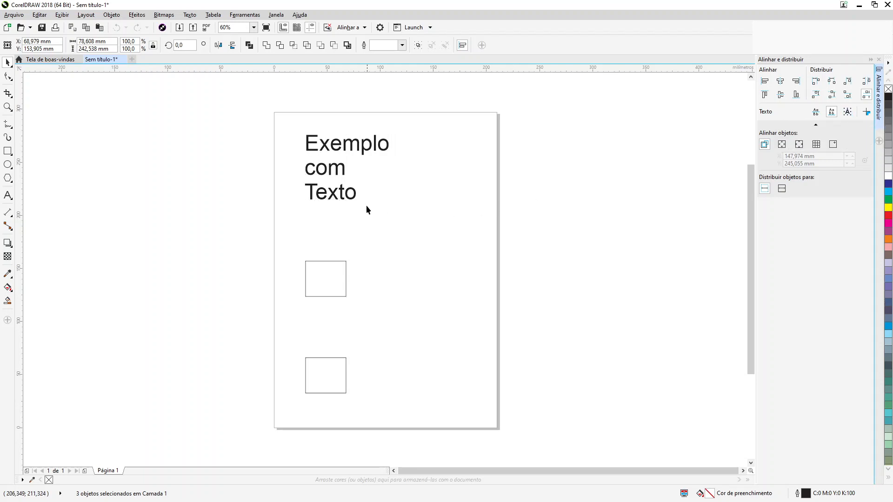
# Append " - Exemplo" to the last line of the text and finish editing
pyautogui.doubleClick(343, 193)
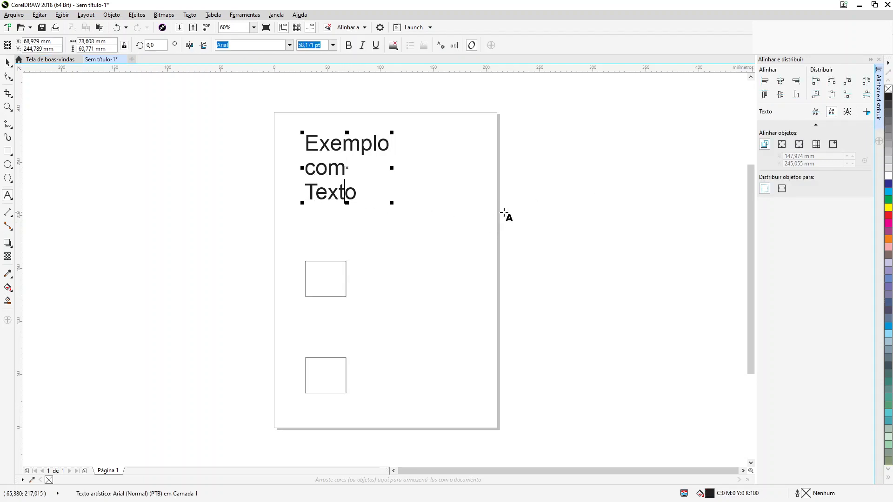
pyautogui.press('End')
pyautogui.write('- Ex')
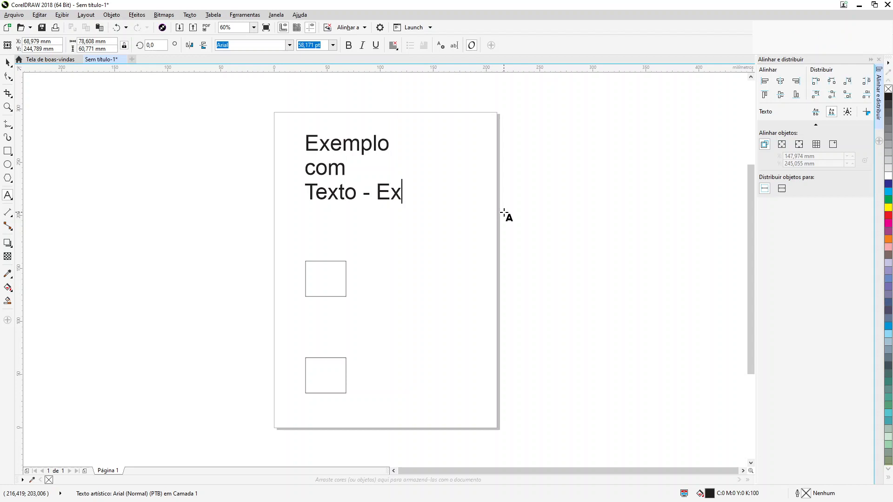
pyautogui.write('emplo')
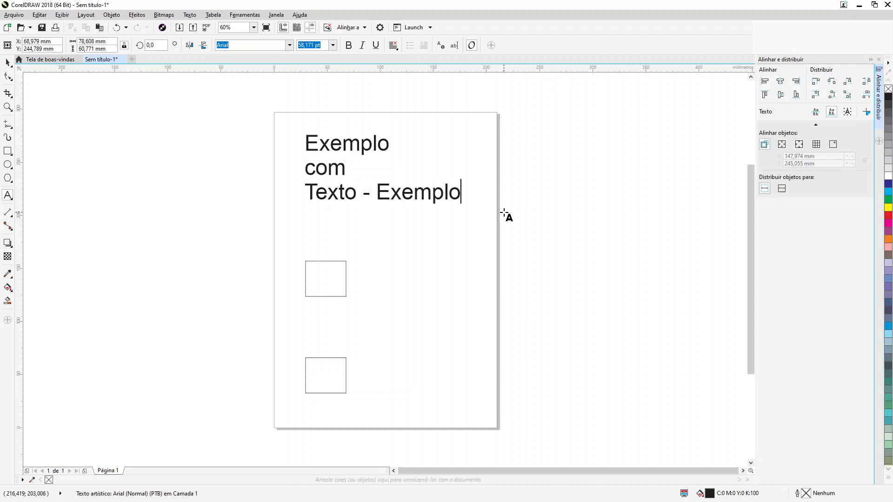
pyautogui.click(7, 63)
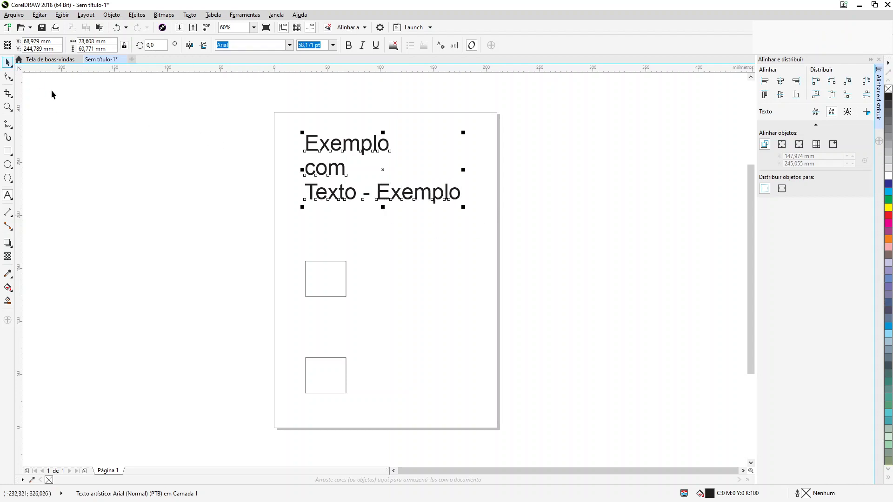
# Select the lengthened text and both rectangles and distribute them by the text's bounding box, finishing with its last-line baseline
pyautogui.moveTo(196, 112); pyautogui.dragTo(515, 412)
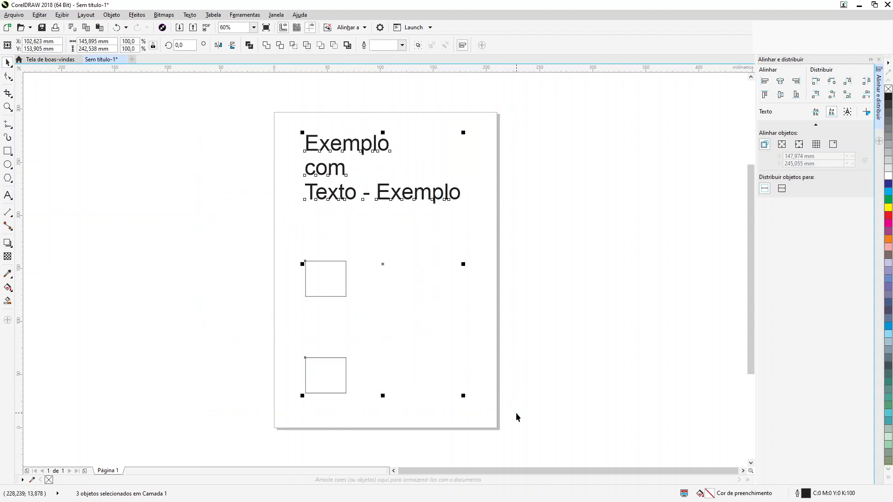
pyautogui.click(848, 114)
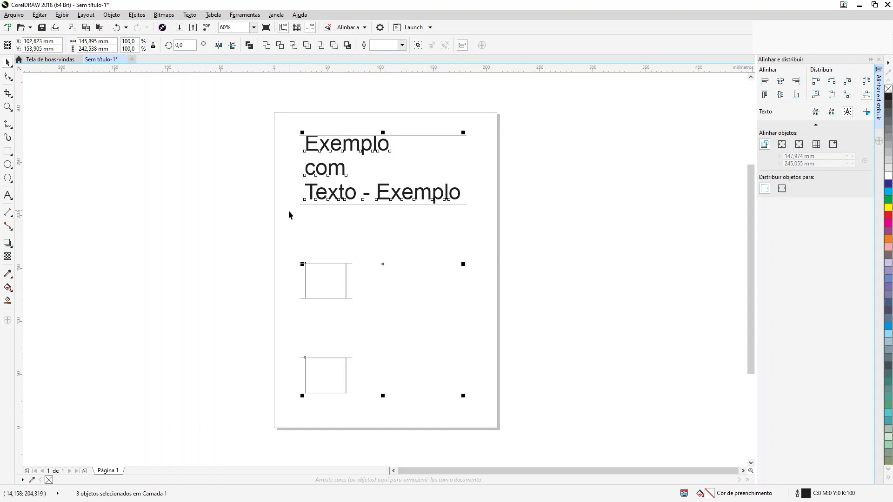
pyautogui.click(831, 114)
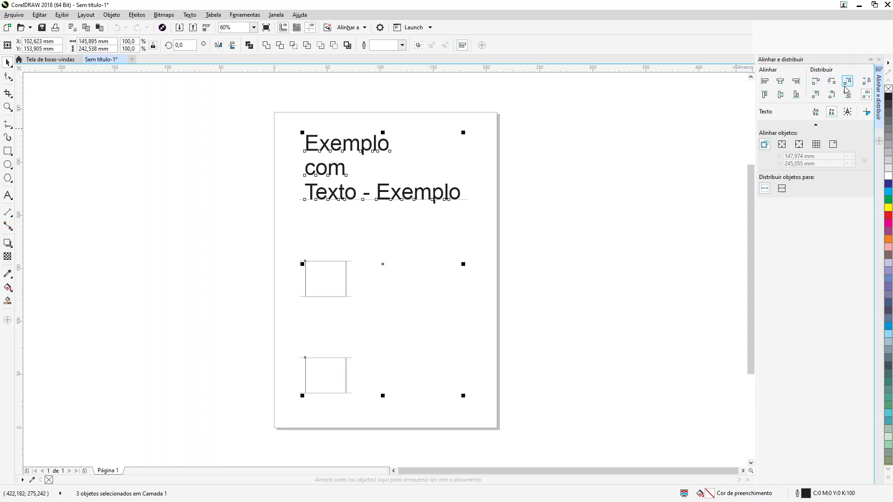
pyautogui.click(531, 334)
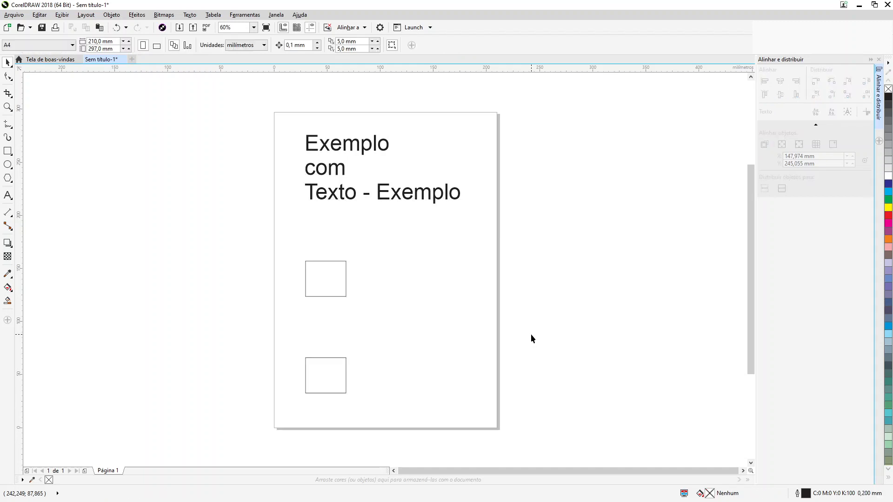